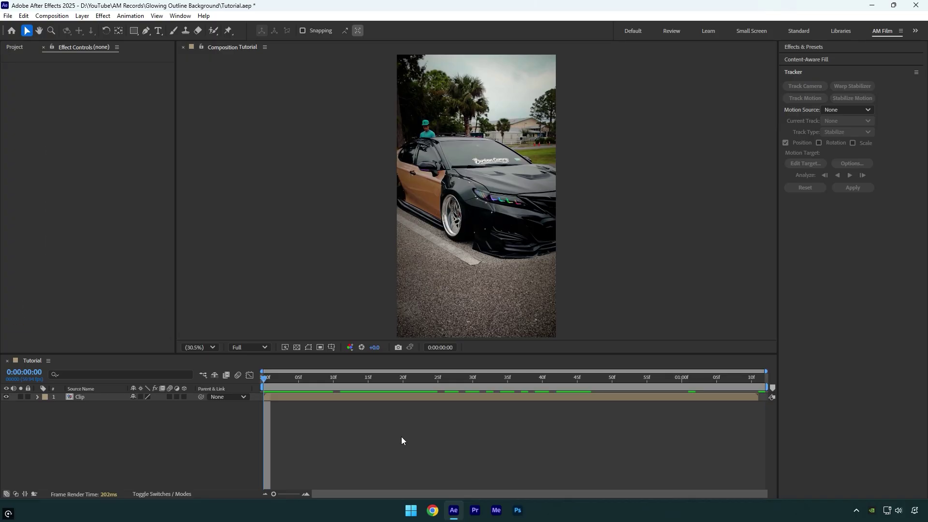
- Duplicate the Clip layer with Ctrl+D so two copies sit in the timeline
{"action": "left_click", "coordinate": [100, 398]}
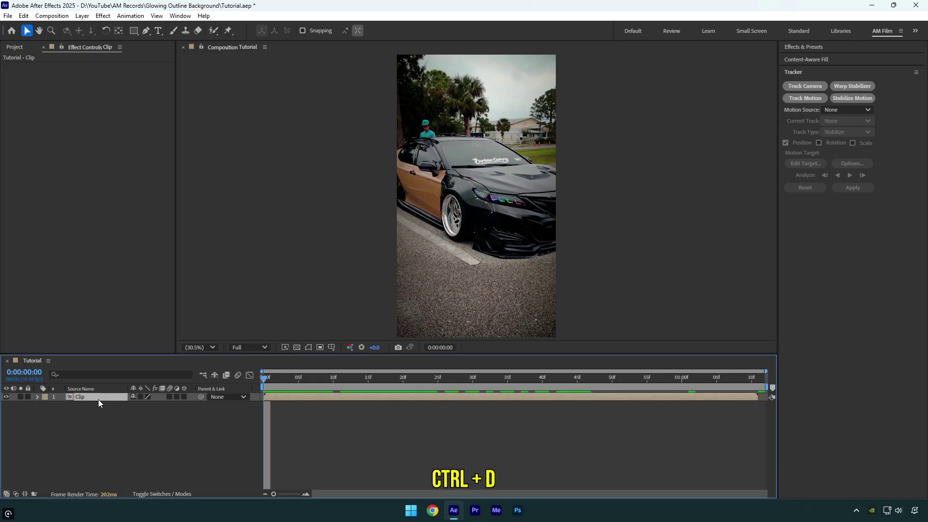
{"action": "key", "text": "ctrl+d"}
{"action": "left_click", "coordinate": [214, 30]}
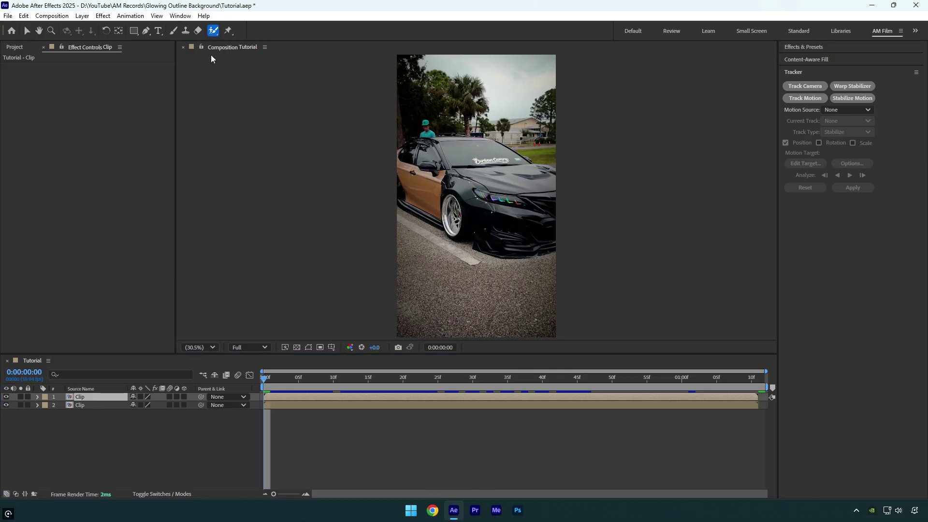
- Roto Brush the car on the top Clip layer, freeze the matte, and close the Layer panel
{"action": "double_click", "coordinate": [452, 184]}
{"action": "left_click_drag", "start_coordinate": [484, 164], "coordinate": [556, 182]}
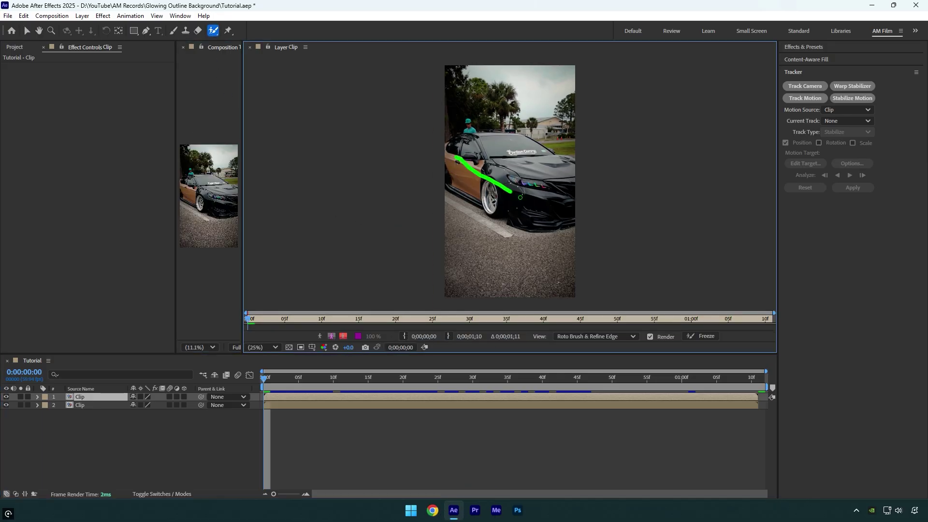
{"action": "key", "text": "period"}
{"action": "left_click_drag", "start_coordinate": [461, 198], "coordinate": [488, 220]}
{"action": "scroll", "coordinate": [496, 227], "scroll_direction": "up", "scroll_amount": 3}
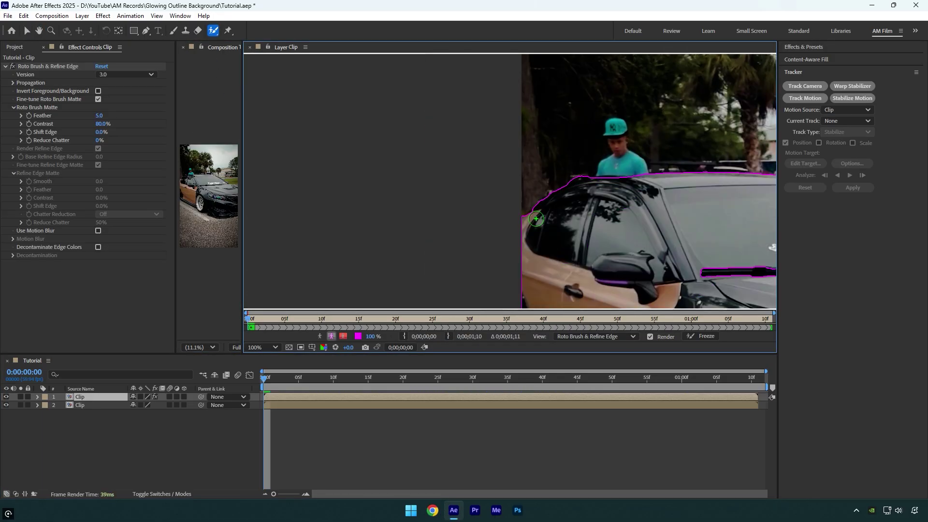
{"action": "scroll", "coordinate": [455, 172], "scroll_direction": "down", "scroll_amount": 5}
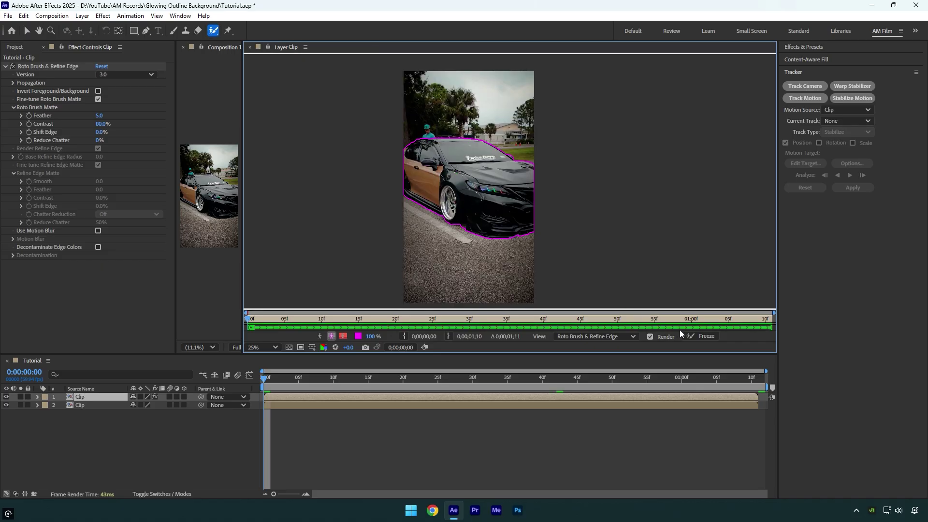
{"action": "left_click", "coordinate": [702, 336]}
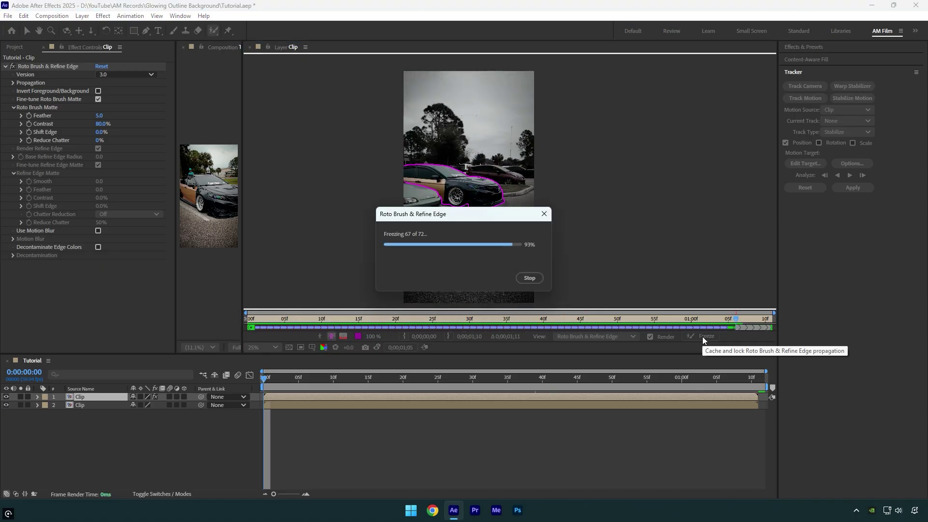
{"action": "left_click", "coordinate": [249, 48]}
- Create a new adjustment layer and move it below the top Clip layer
{"action": "right_click", "coordinate": [143, 455]}
{"action": "mouse_move", "coordinate": [146, 336]}
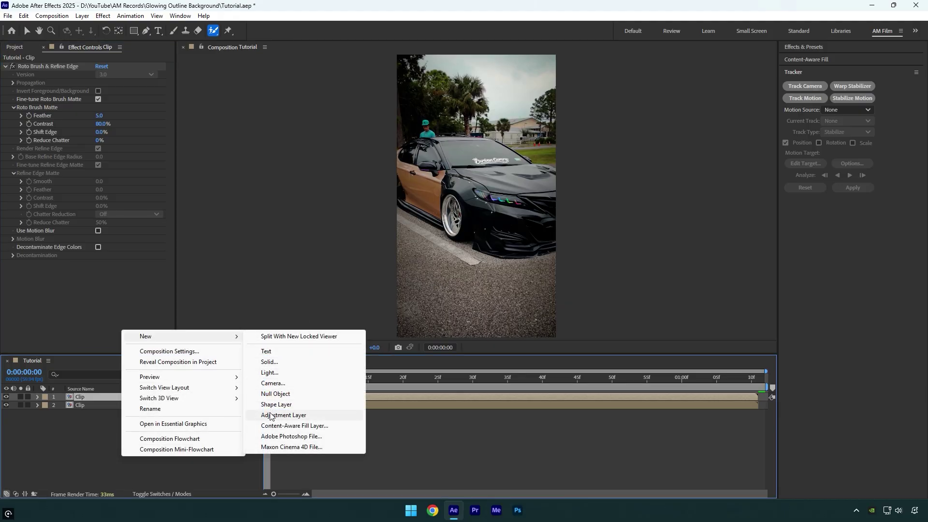
{"action": "left_click", "coordinate": [283, 415]}
{"action": "left_click_drag", "start_coordinate": [92, 397], "coordinate": [130, 424]}
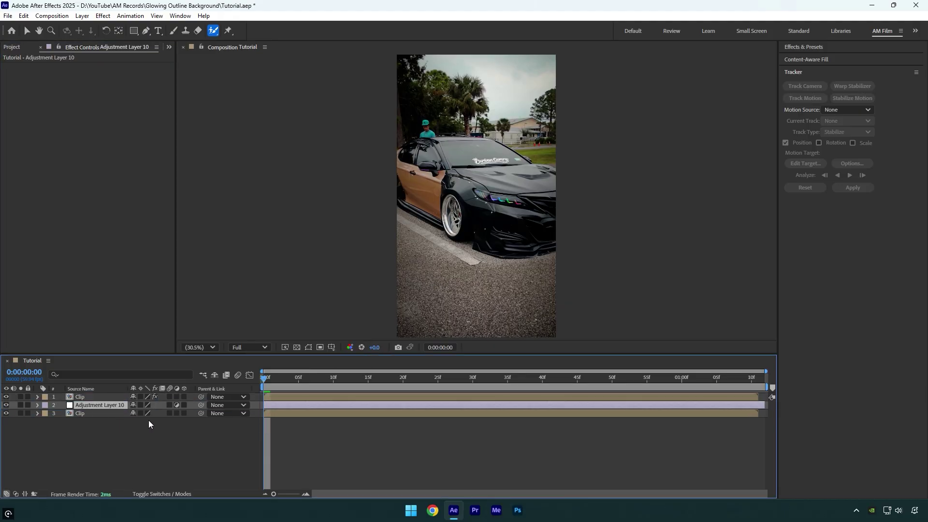
- Apply inverted Find Edges and Deep Glow at 0.1 exposure to the adjustment layer
{"action": "key", "text": "ctrl+space"}
{"action": "type", "text": "find"}
{"action": "key", "text": "Return"}
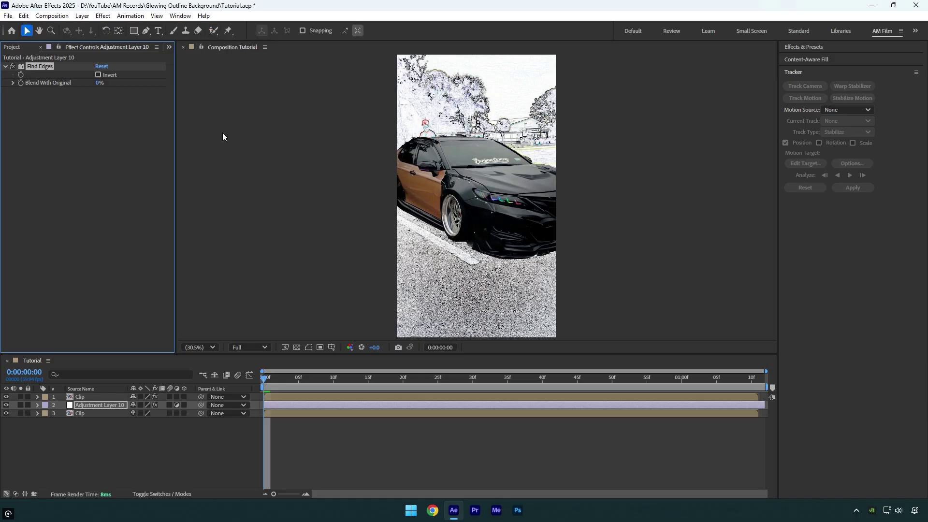
{"action": "key", "text": "ctrl+space"}
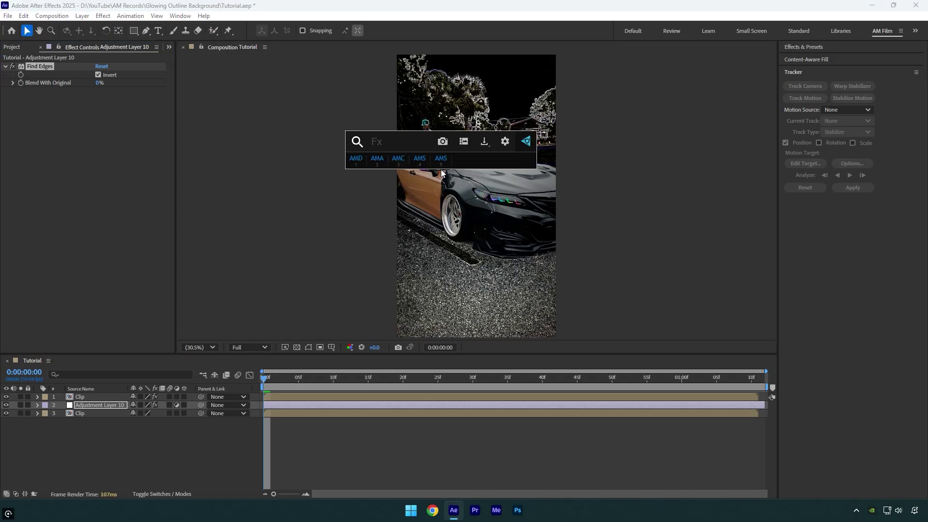
{"action": "type", "text": "deep"}
{"action": "left_click", "coordinate": [440, 169]}
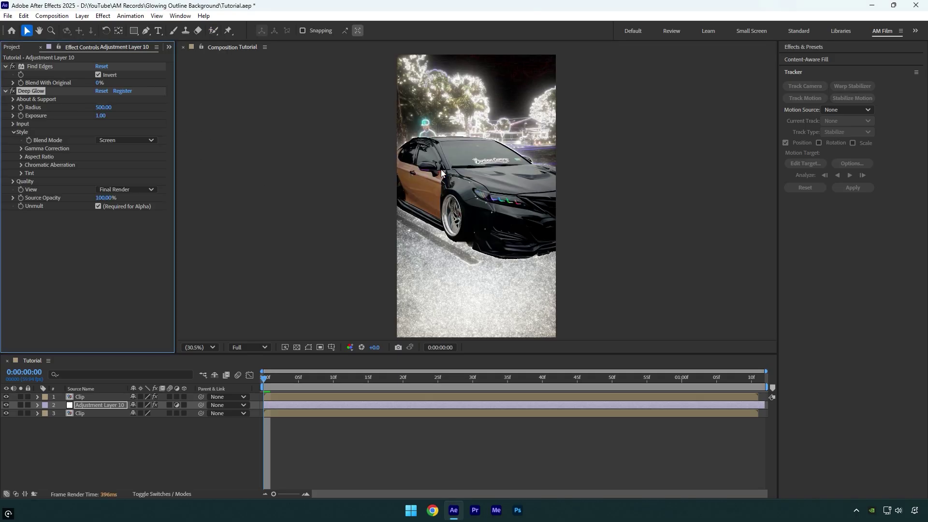
{"action": "type", "text": "0.1"}
{"action": "key", "text": "Return"}
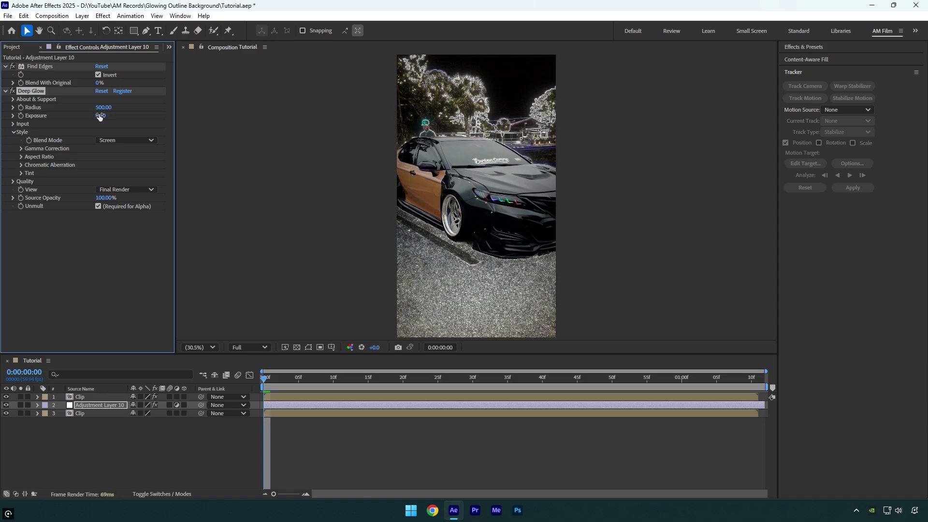
{"action": "key", "text": "ctrl+space"}
{"action": "type", "text": "cur"}
- Add Curves and move its black and white points to darken the edge outlines
{"action": "key", "text": "Return"}
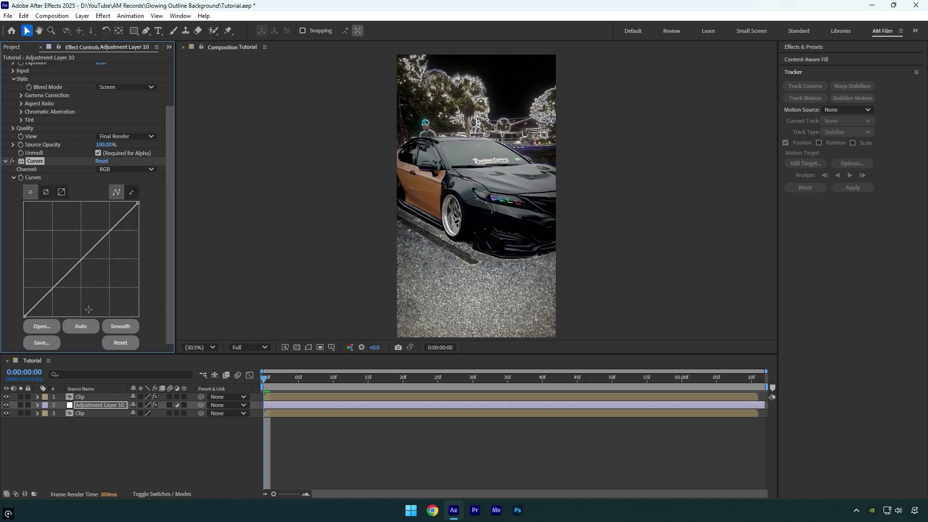
{"action": "left_click_drag", "start_coordinate": [24, 316], "coordinate": [53, 319]}
{"action": "left_click_drag", "start_coordinate": [139, 204], "coordinate": [130, 202]}
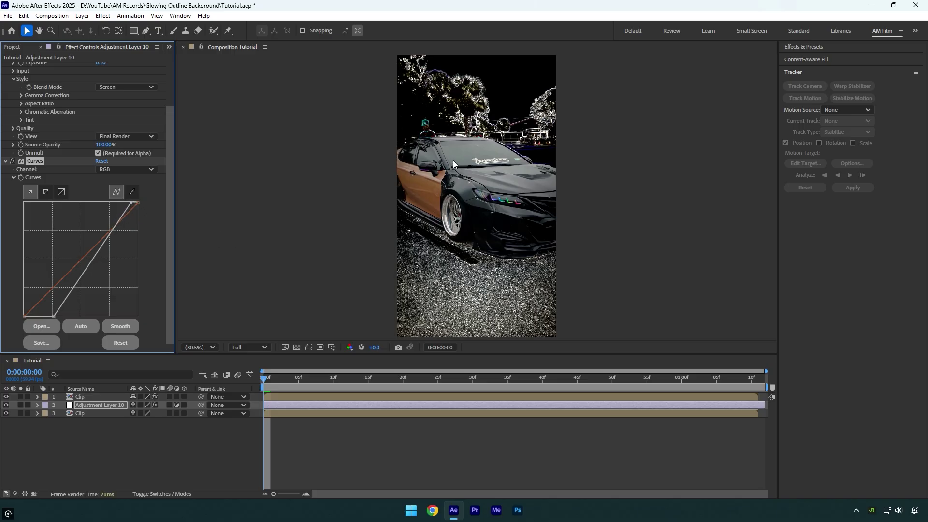
- Apply VC Color Vibrance, keeping the green tint after trying another hue
{"action": "key", "text": "ctrl+space"}
{"action": "type", "text": "vc"}
{"action": "key", "text": "Return"}
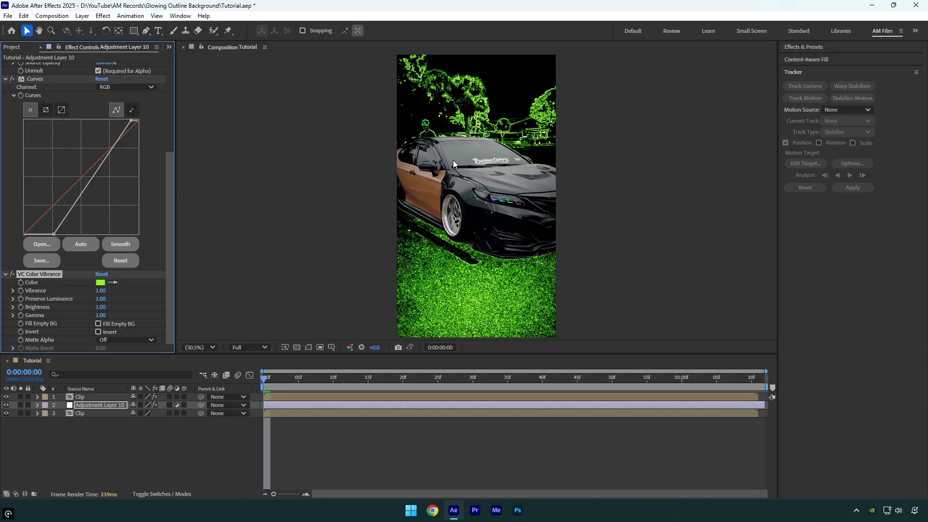
{"action": "left_click", "coordinate": [101, 283]}
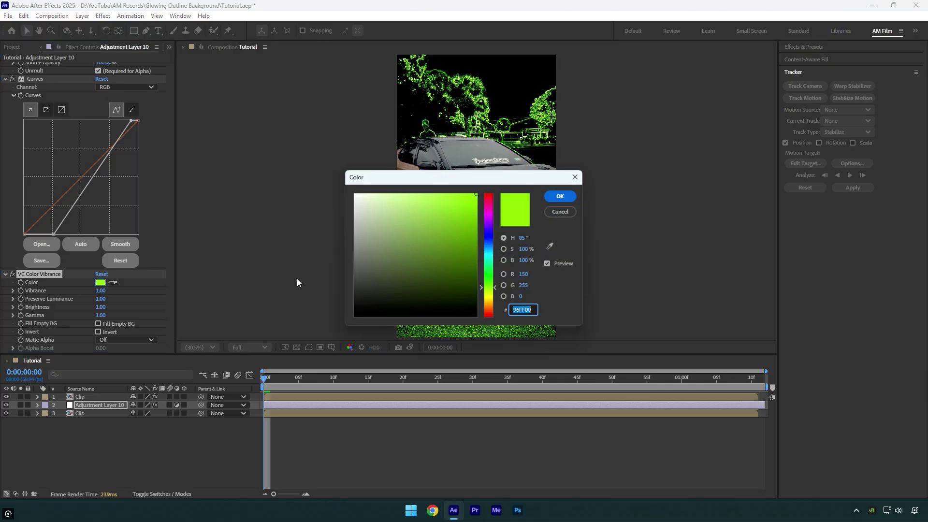
{"action": "left_click_drag", "start_coordinate": [487, 218], "coordinate": [487, 198]}
{"action": "left_click", "coordinate": [559, 211]}
- Apply Turbulent Displace with Amount 100 and Size 40
{"action": "key", "text": "ctrl+space"}
{"action": "type", "text": "turbu"}
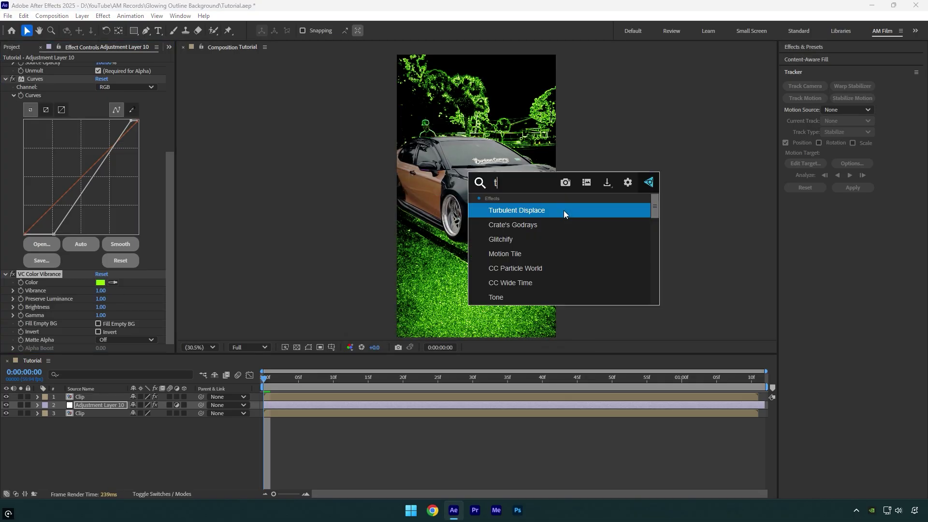
{"action": "left_click", "coordinate": [563, 210]}
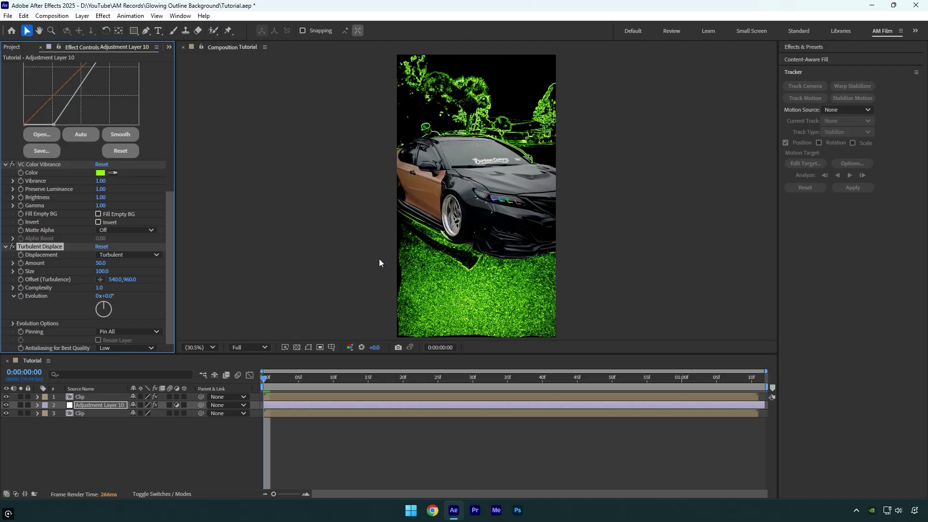
{"action": "left_click", "coordinate": [109, 262]}
{"action": "type", "text": "100"}
{"action": "left_click", "coordinate": [103, 271]}
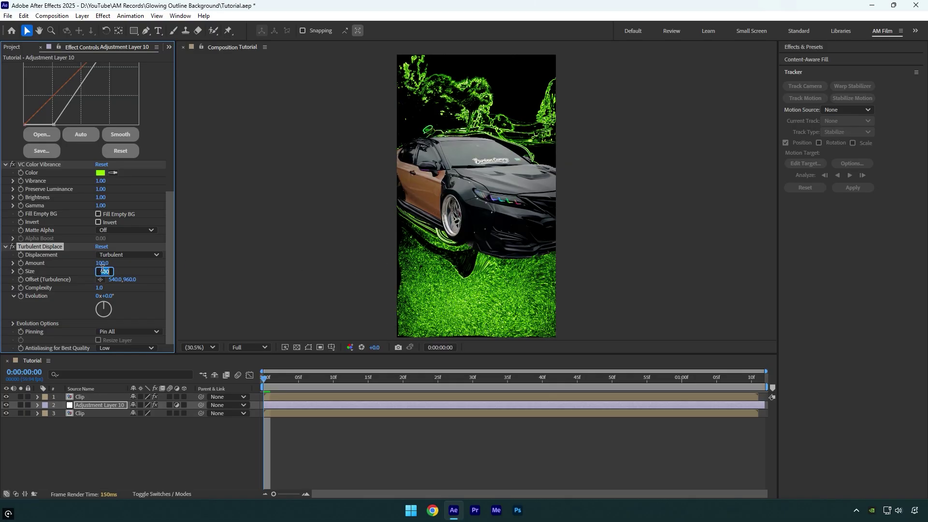
{"action": "type", "text": "40"}
{"action": "key", "text": "Return"}
- Keyframe the adjustment layer's opacity from 100% at frame 0 to 0% at 0:00:01:11
{"action": "left_click", "coordinate": [100, 404]}
{"action": "key", "text": "t"}
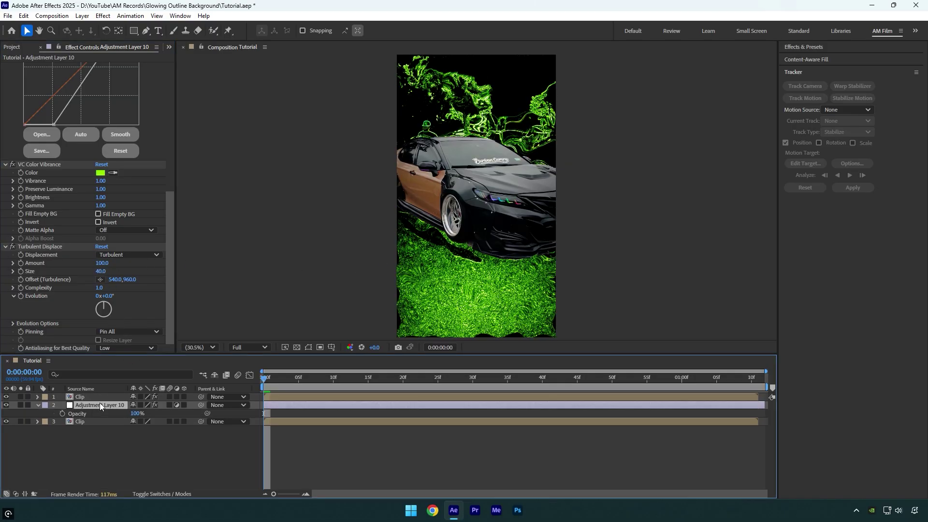
{"action": "left_click", "coordinate": [62, 413]}
{"action": "left_click", "coordinate": [20, 267]}
{"action": "left_click_drag", "start_coordinate": [256, 390], "coordinate": [755, 373]}
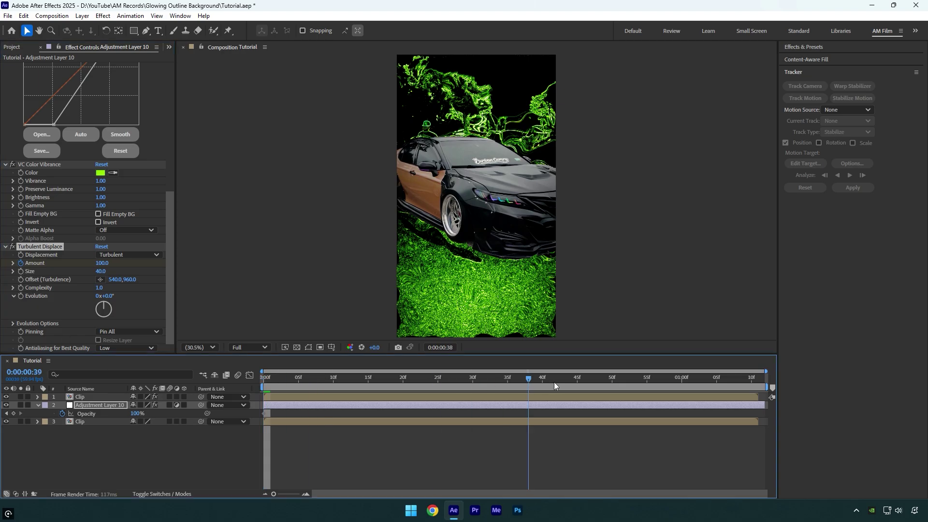
{"action": "left_click", "coordinate": [134, 414]}
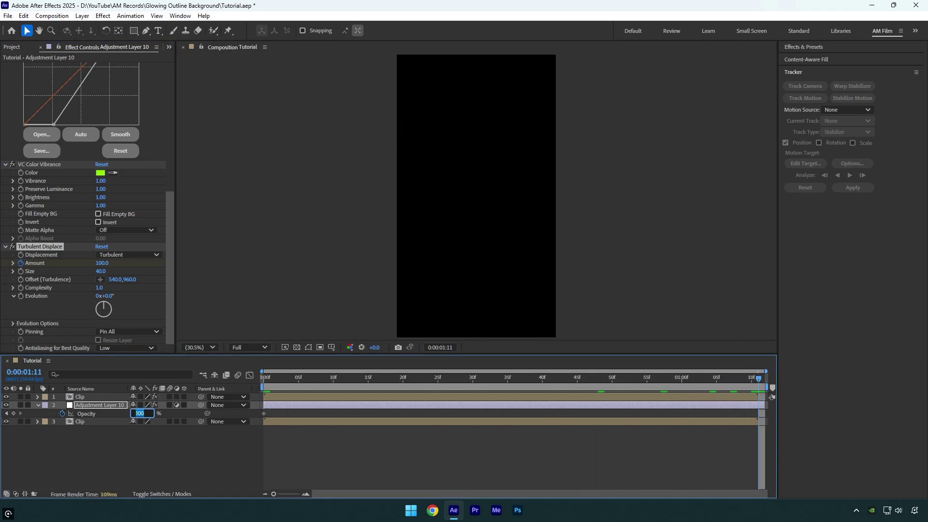
{"action": "type", "text": "0"}
{"action": "key", "text": "Return"}
- Confirm the Turbulent Displace Amount at this time, then return to the first frame
{"action": "left_click", "coordinate": [102, 263]}
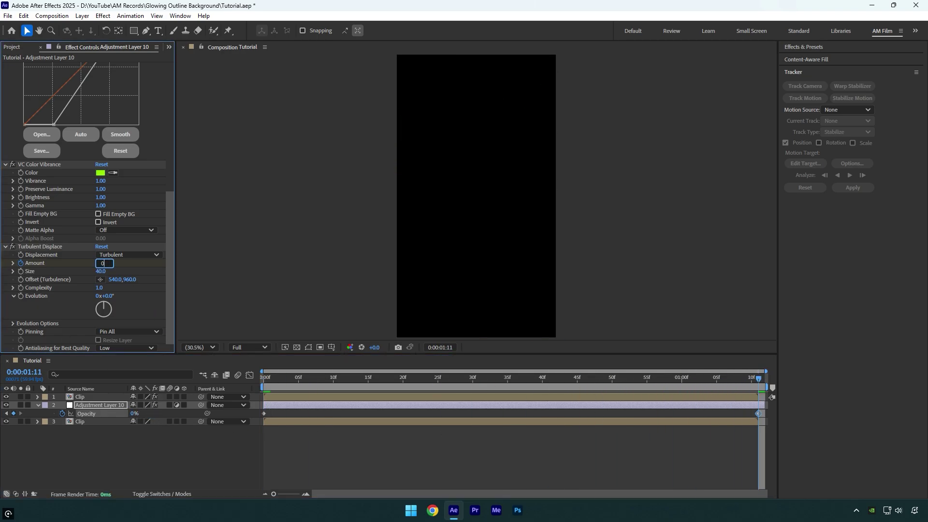
{"action": "key", "text": "Return"}
{"action": "key", "text": "Home"}
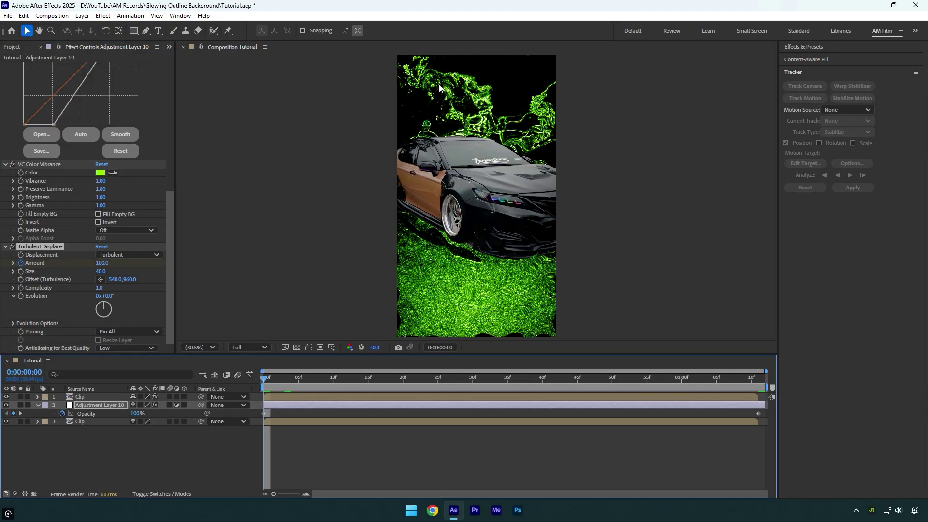
- Draw a rectangular mask over the upper frame and feather it by 300 pixels
{"action": "left_click", "coordinate": [134, 30]}
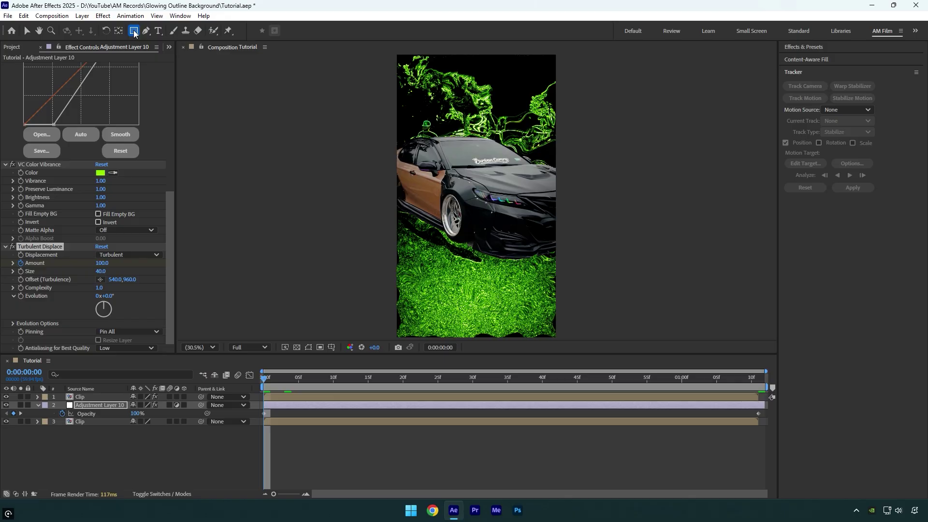
{"action": "mouse_move", "coordinate": [631, 199]}
{"action": "left_mouse_down"}
{"action": "mouse_move", "coordinate": [372, 102]}
{"action": "mouse_move", "coordinate": [347, 34]}
{"action": "left_mouse_up"}
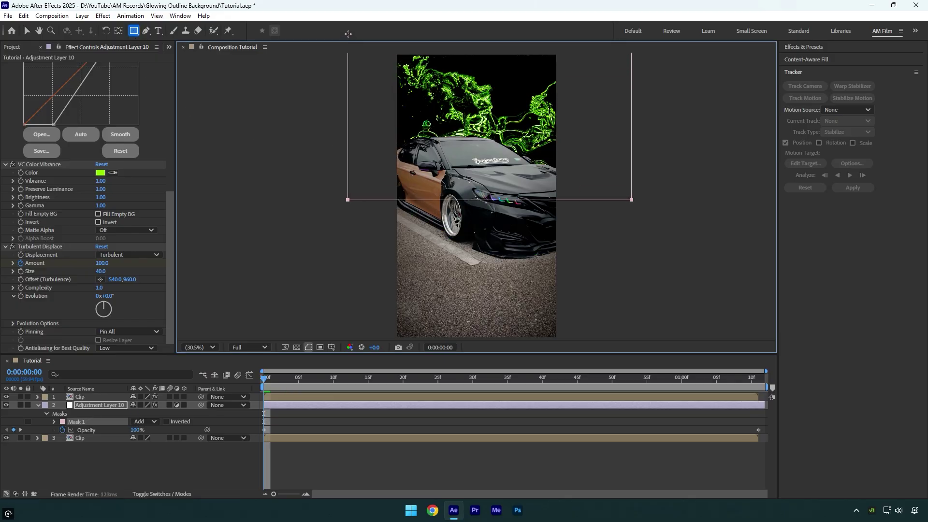
{"action": "key", "text": "f"}
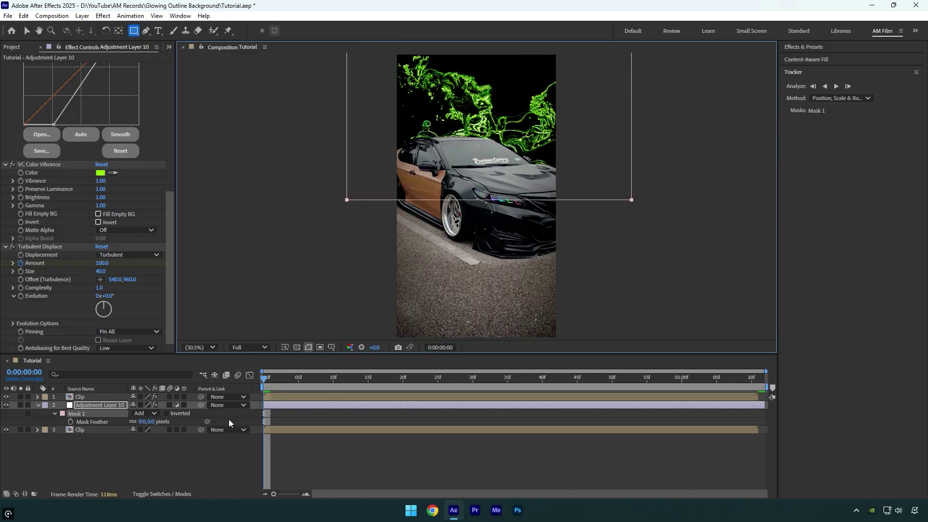
{"action": "left_click", "coordinate": [145, 422]}
{"action": "key", "text": "Return"}
- Raise the mask's bottom edge toward the car roof, then preview playback
{"action": "key", "text": "v"}
{"action": "left_click_drag", "start_coordinate": [330, 189], "coordinate": [681, 236]}
{"action": "left_click_drag", "start_coordinate": [632, 201], "coordinate": [633, 167]}
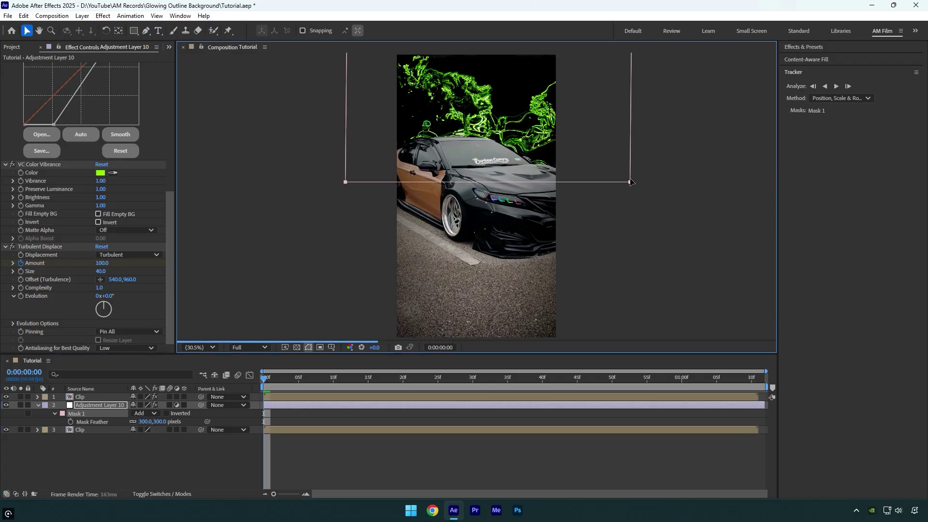
{"action": "left_click", "coordinate": [429, 443]}
{"action": "key", "text": "space"}
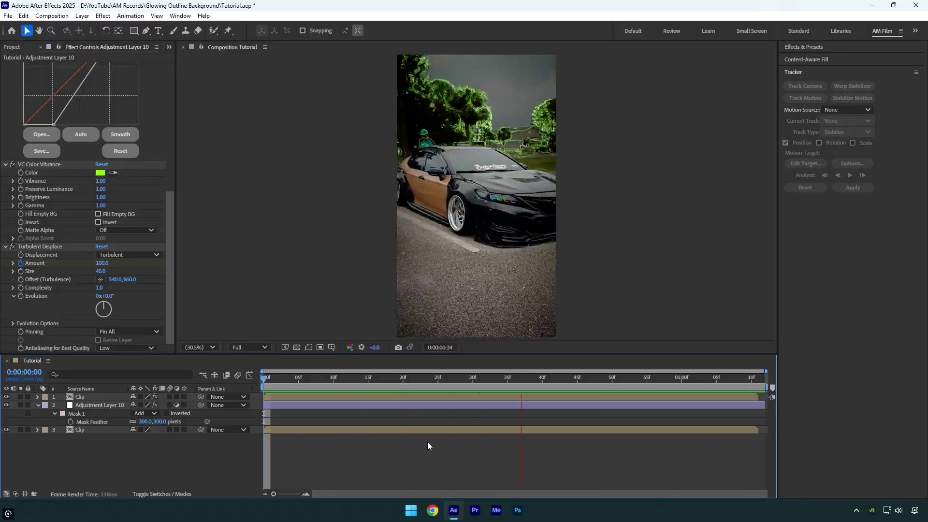